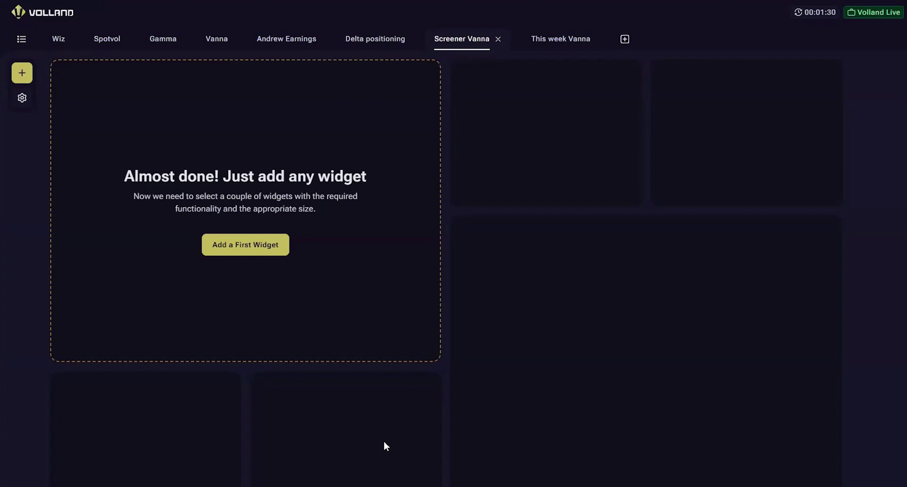
Add a Screener widget from Statistics as the dashboard's first widget
left_click(244, 245)
scroll(225, 188, "down", 5)
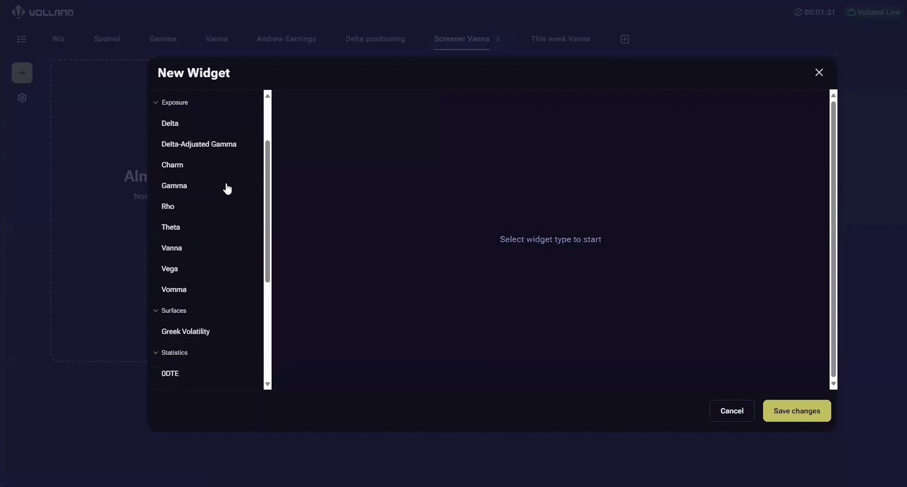
left_click(191, 292)
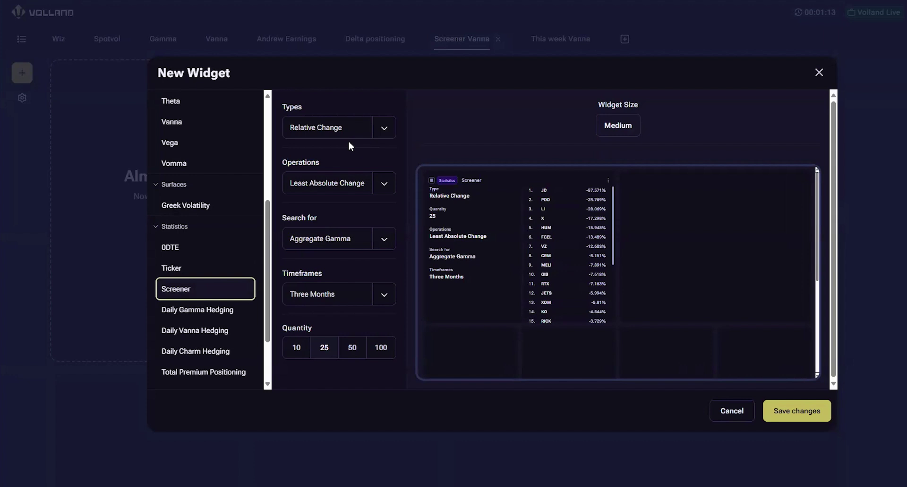
Try Differences as the screener type, then switch back to Relative Change
left_click(383, 128)
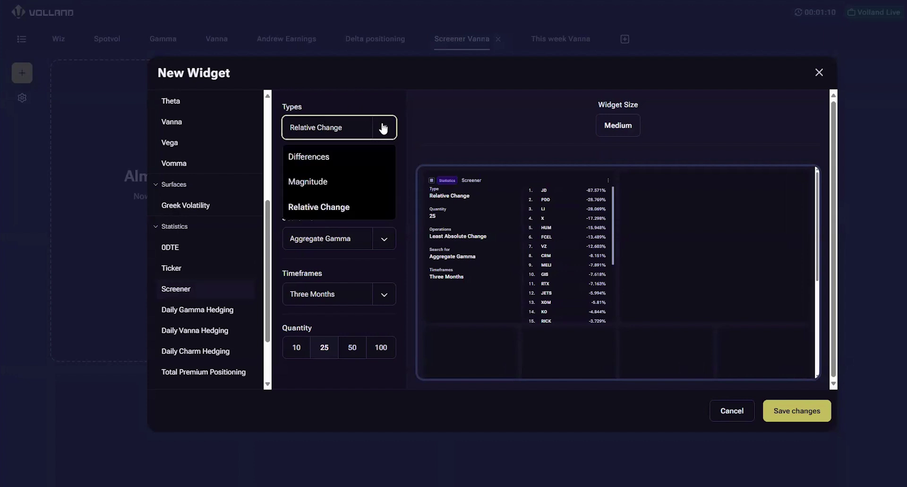
left_click(323, 163)
left_click(384, 129)
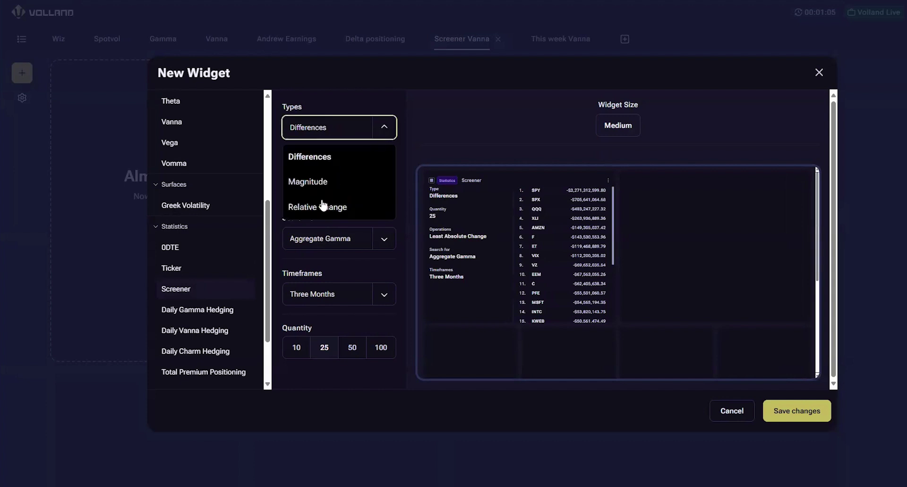
left_click(320, 210)
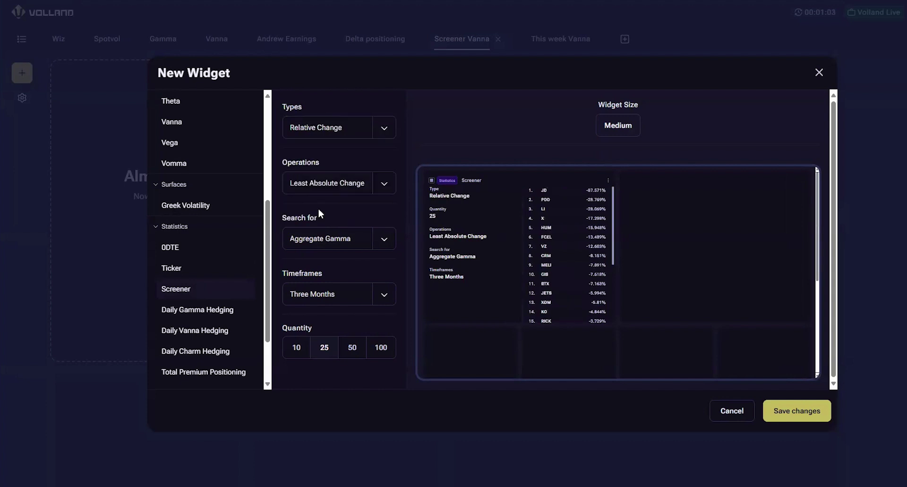
left_click(380, 125)
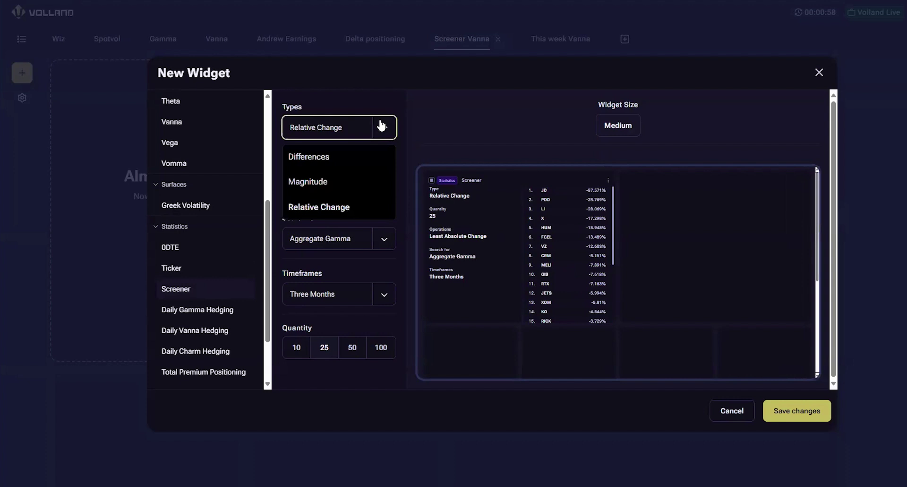
Set the screener type to Magnitude with Most Absolute Change, then browse the Search for measures
left_click(316, 186)
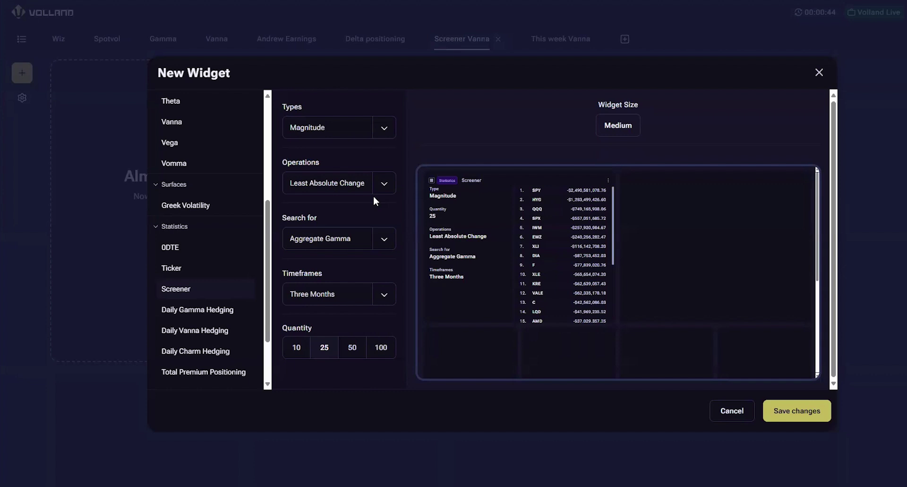
left_click(381, 185)
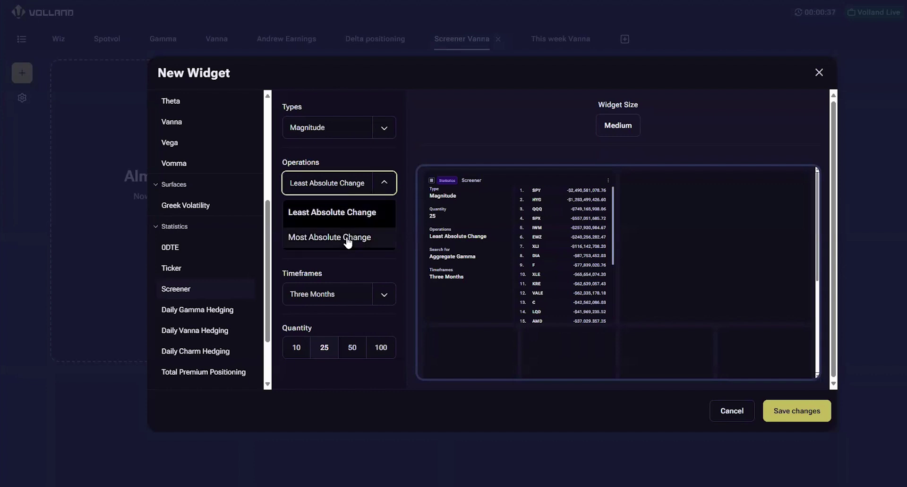
left_click(348, 239)
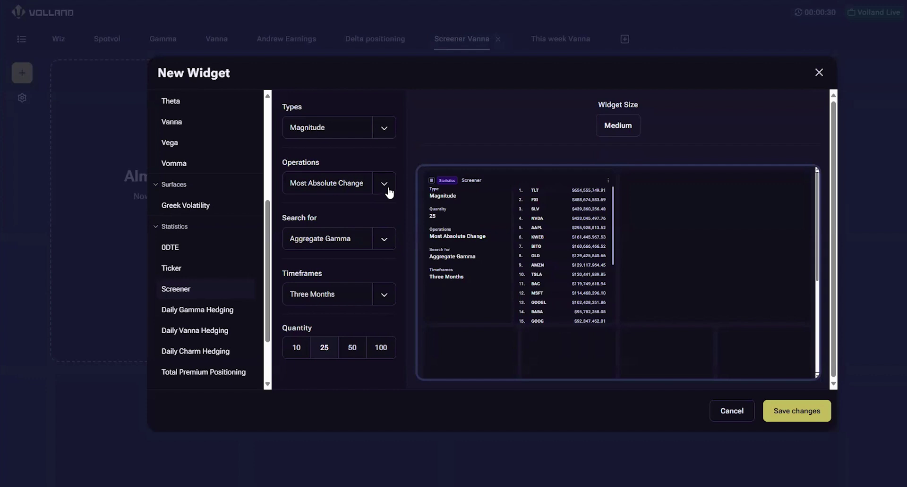
left_click(377, 240)
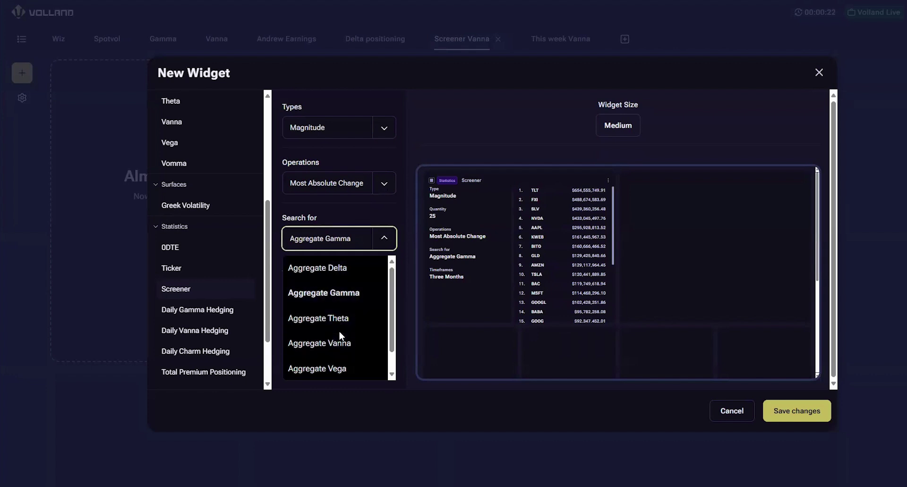
scroll(345, 333, "down", 1)
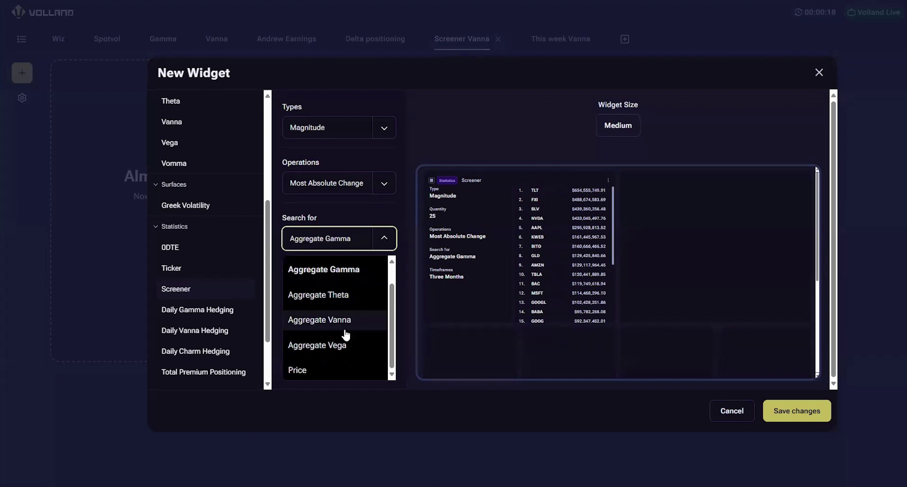
left_click(383, 238)
left_click(384, 239)
left_click(383, 238)
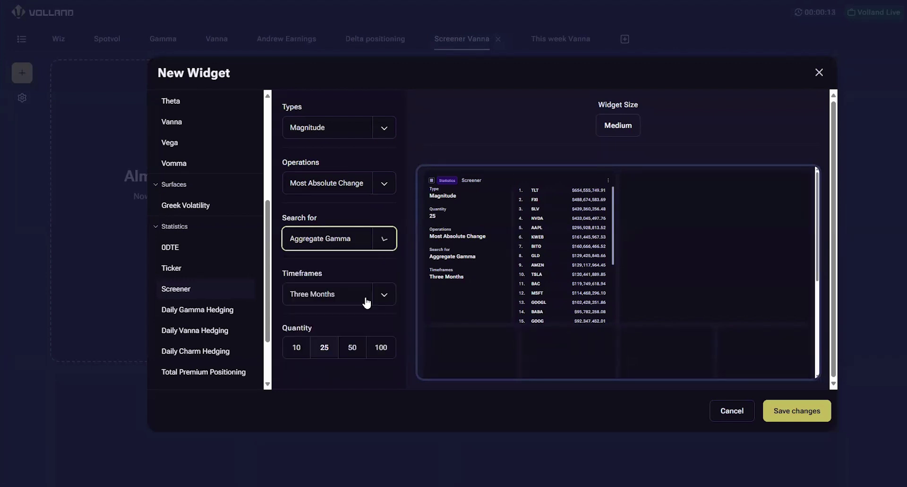
left_click(384, 297)
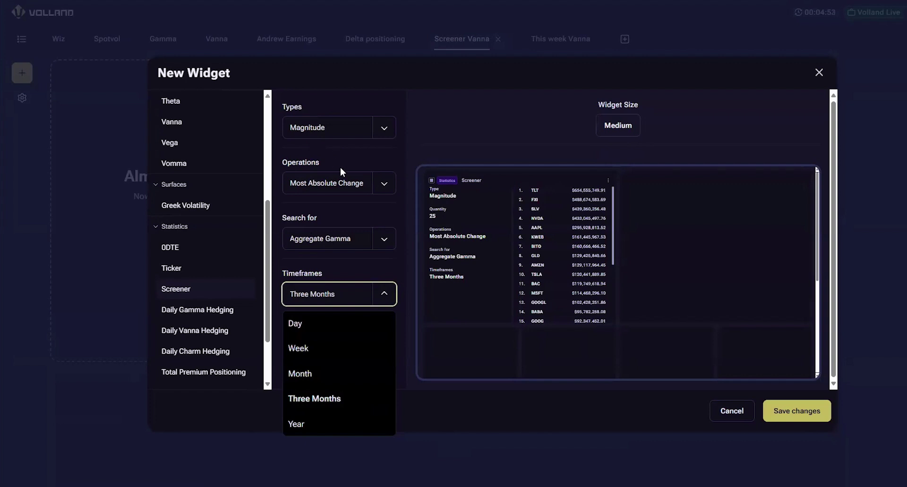
left_click(386, 298)
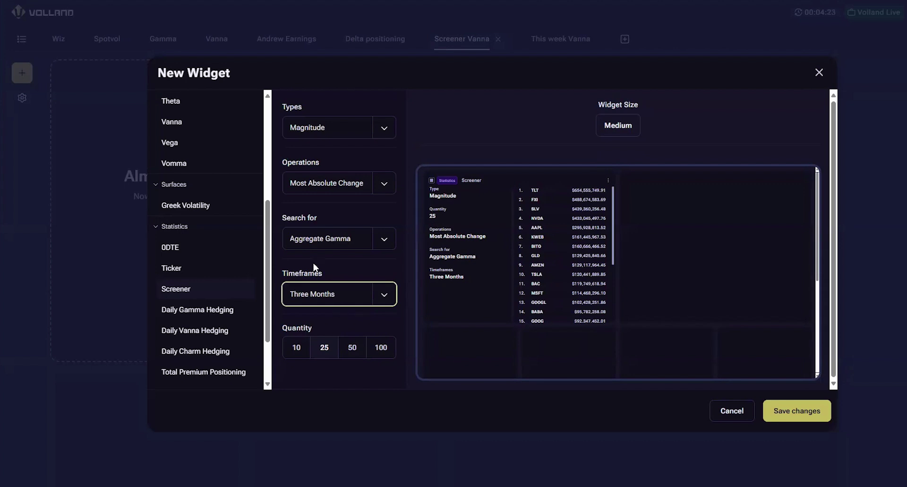
Set the screener to Relative Change of Aggregate Vanna and save the widget
left_click(387, 131)
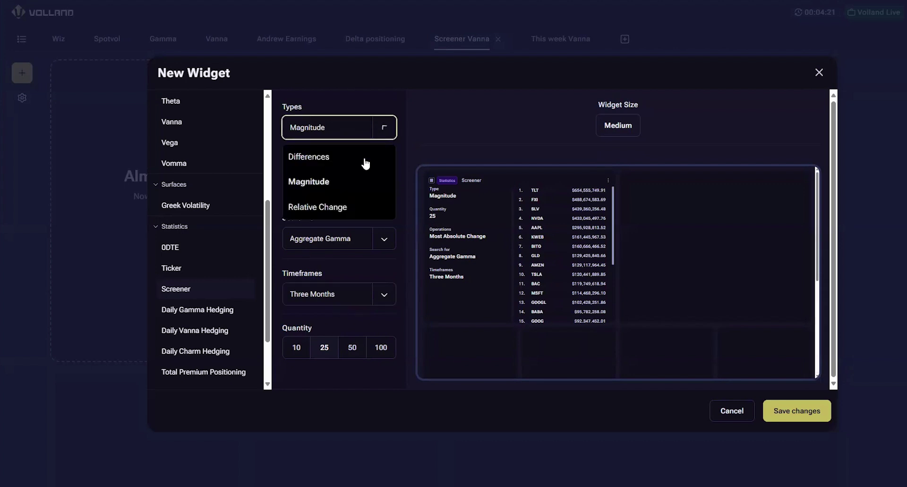
left_click(335, 207)
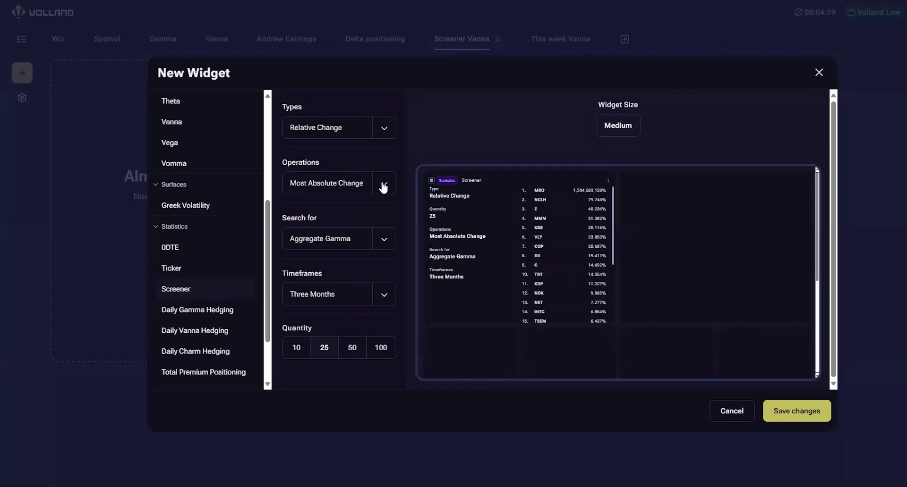
left_click(384, 239)
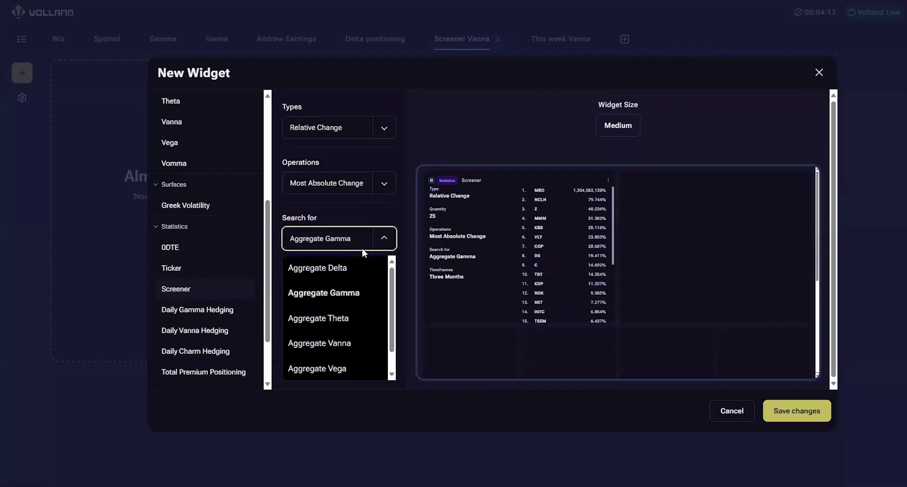
left_click(335, 351)
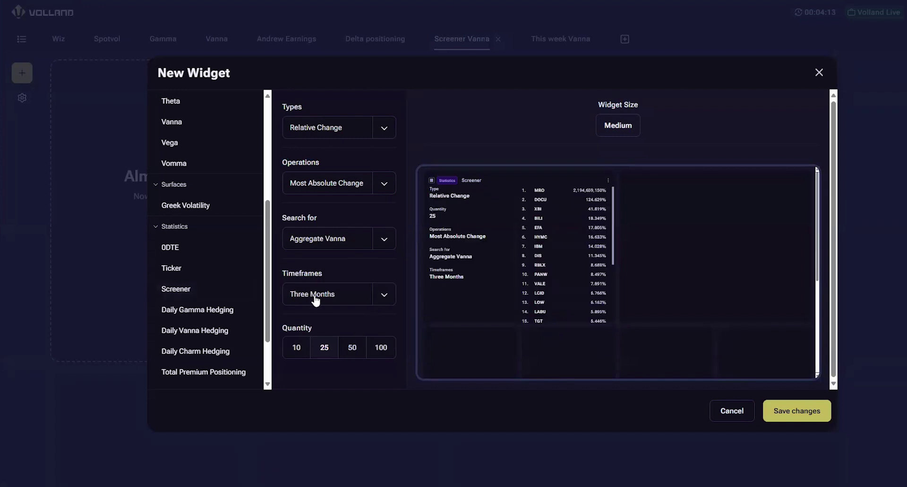
left_click(782, 412)
double_click(276, 97)
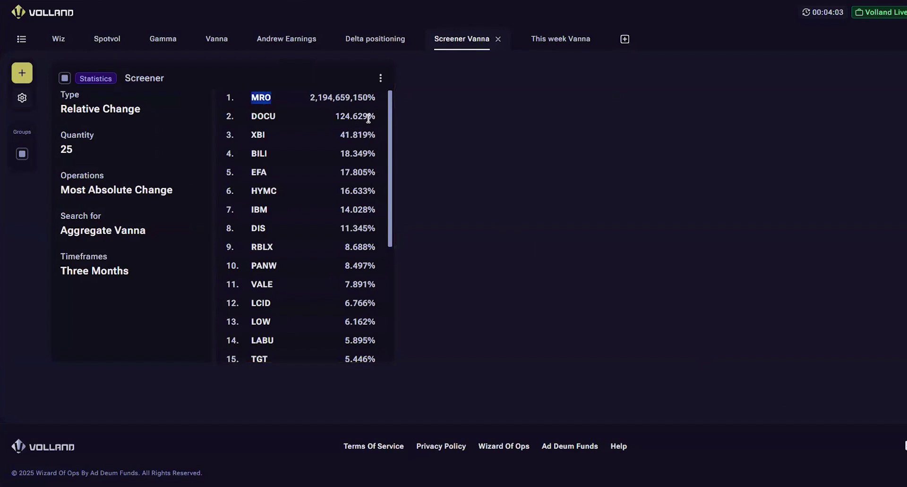
left_click_drag(308, 97, 375, 101)
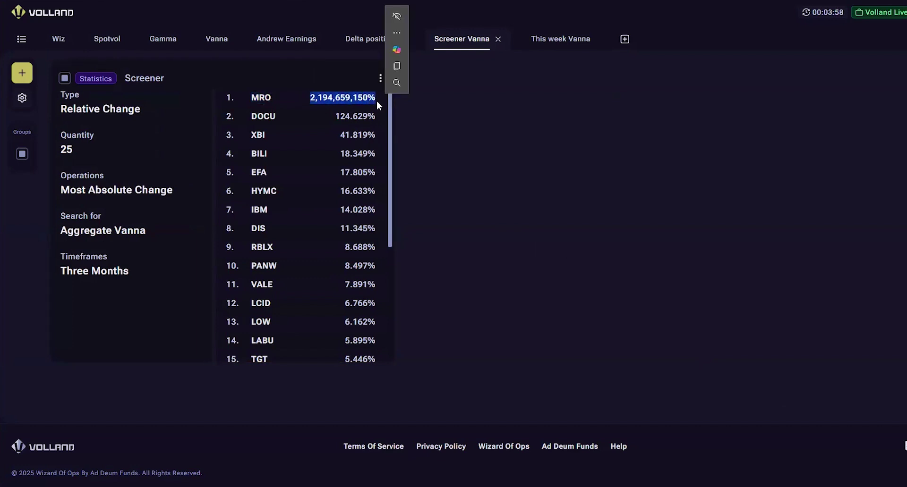
left_click(256, 97)
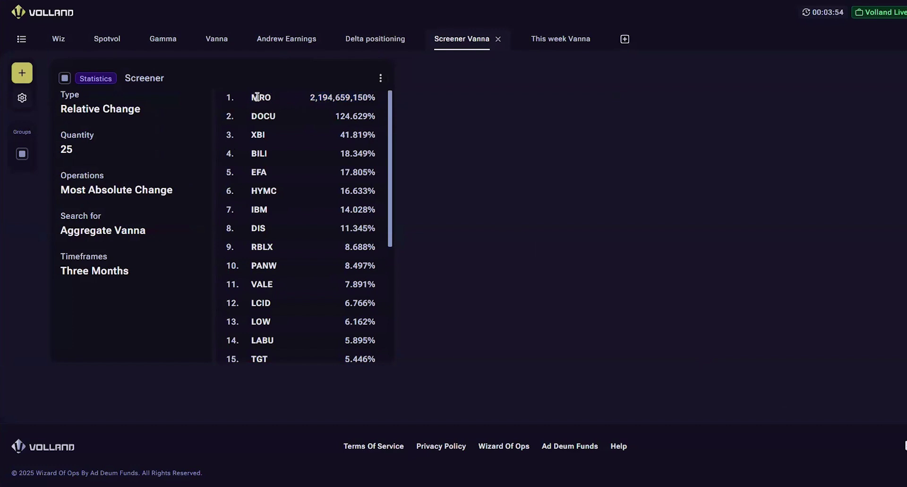
left_click_drag(251, 99, 385, 110)
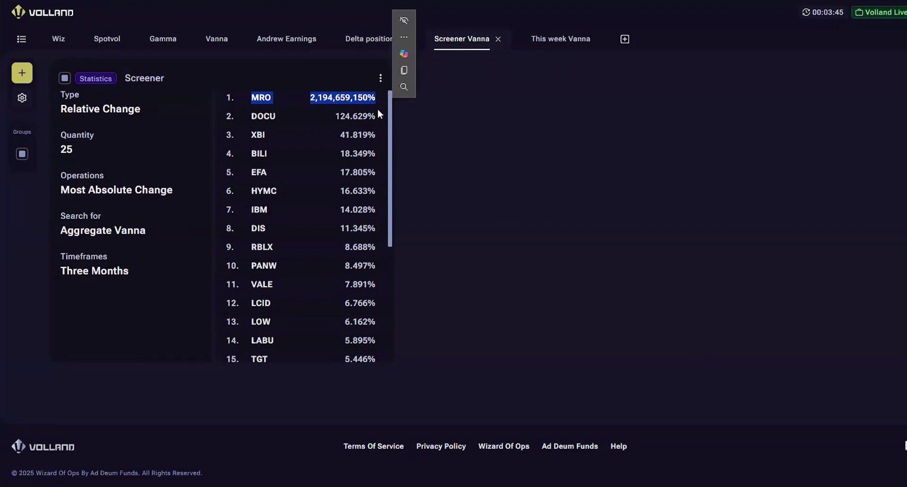
left_click_drag(335, 116, 381, 122)
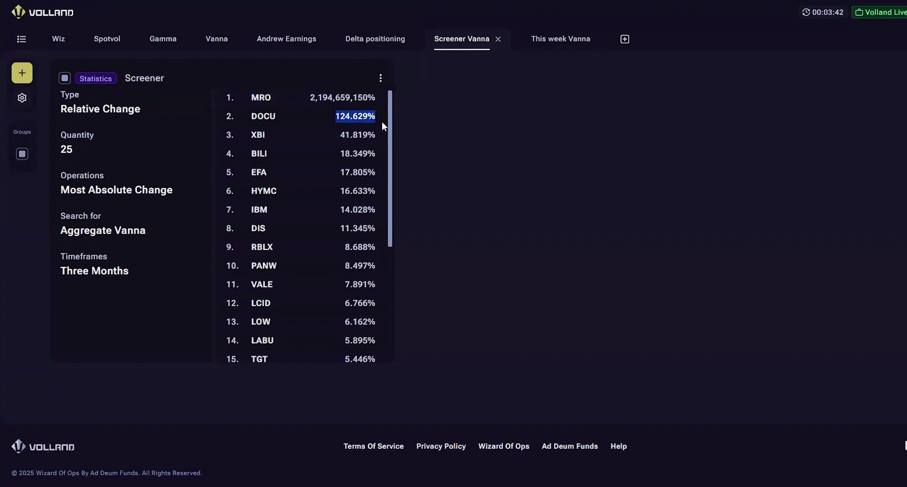
double_click(263, 117)
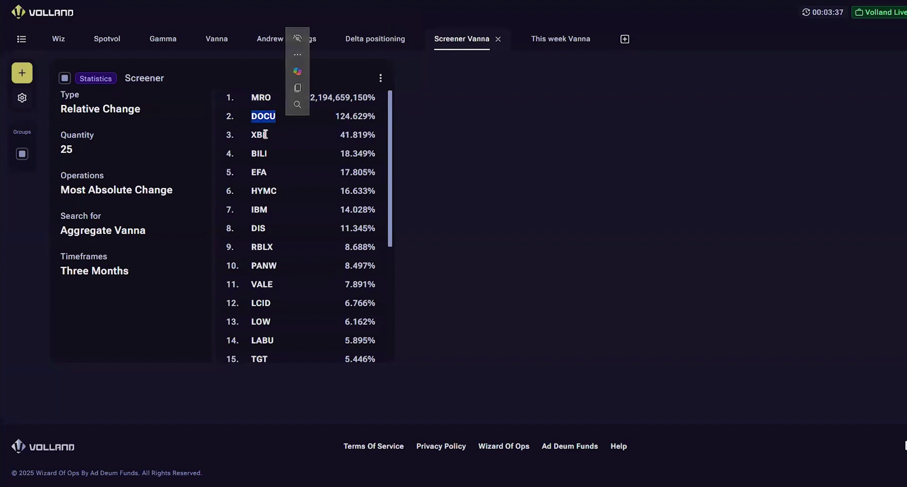
double_click(259, 134)
double_click(259, 154)
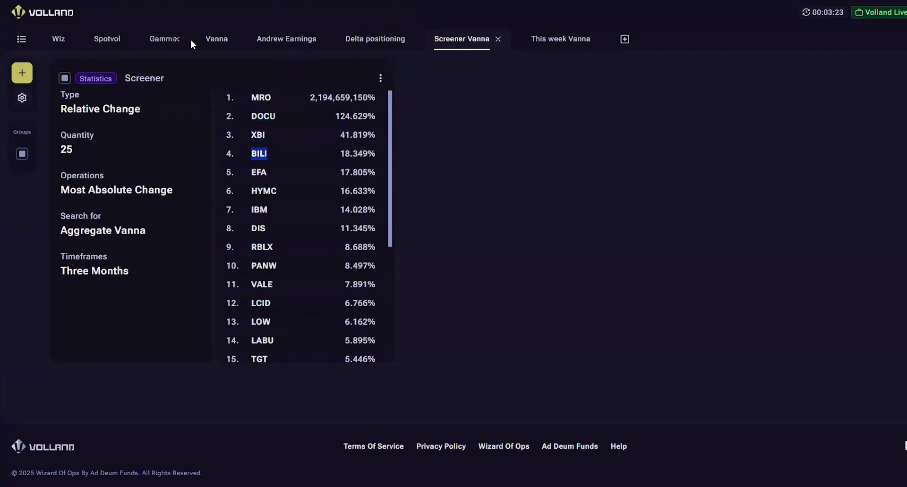
Switch to the Vanna dashboard and change the widget group's ticker to DOCU
left_click(204, 38)
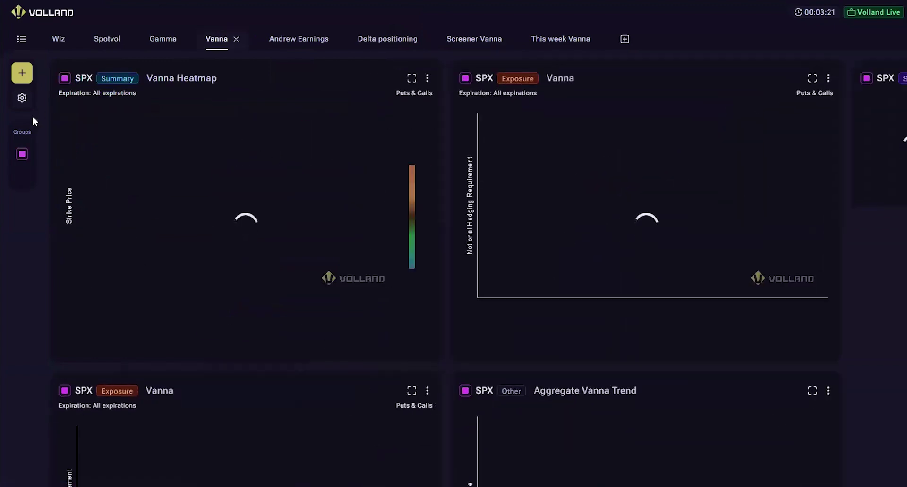
left_click(22, 154)
left_click(75, 159)
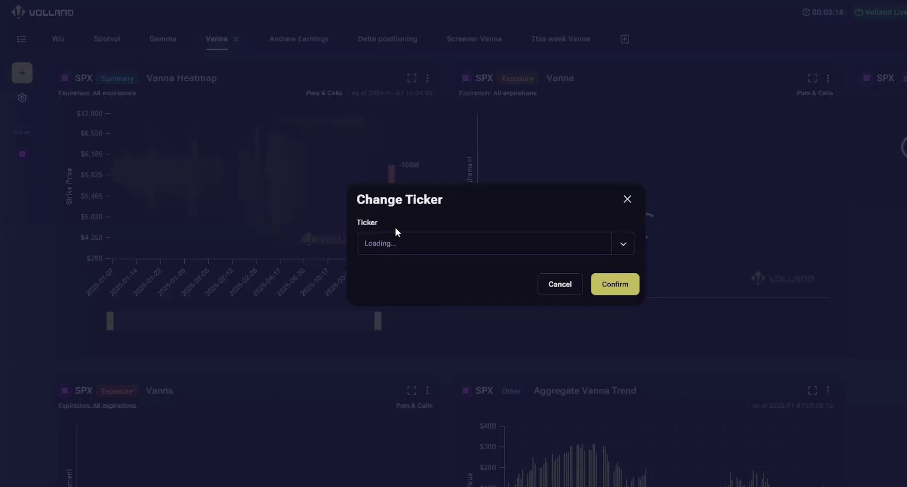
left_click(590, 245)
type("docu")
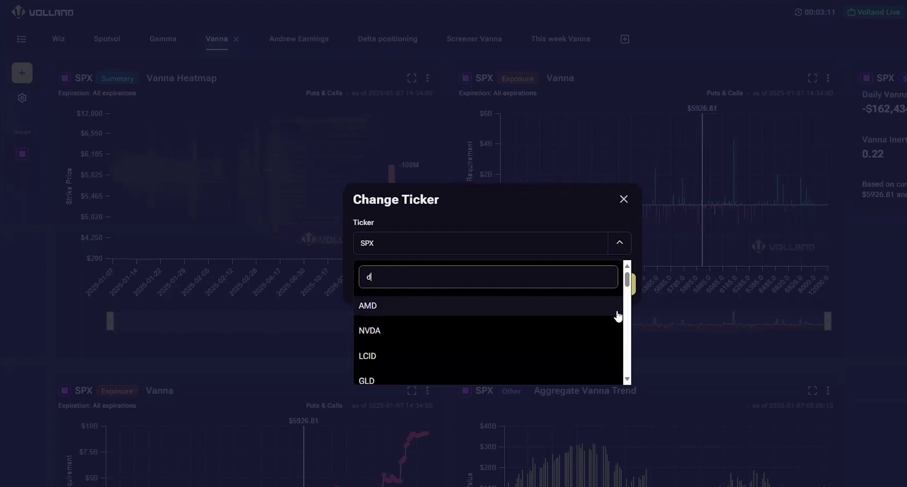
left_click(617, 312)
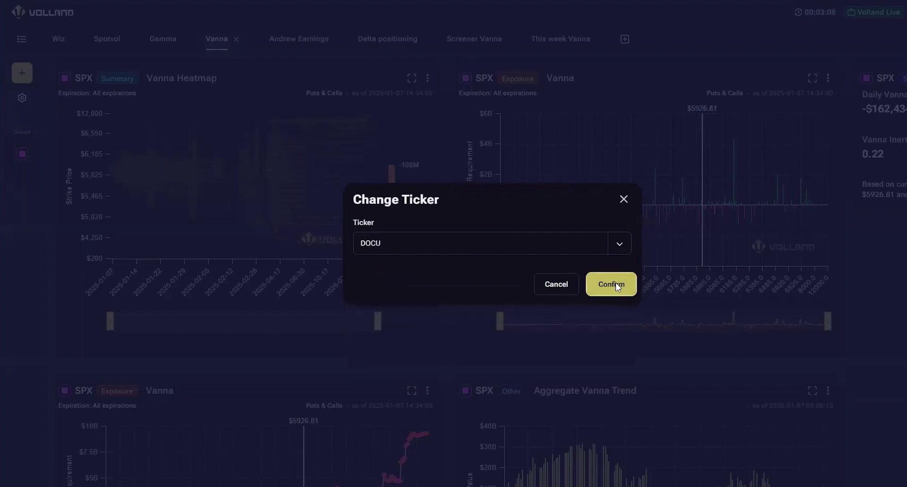
left_click(616, 285)
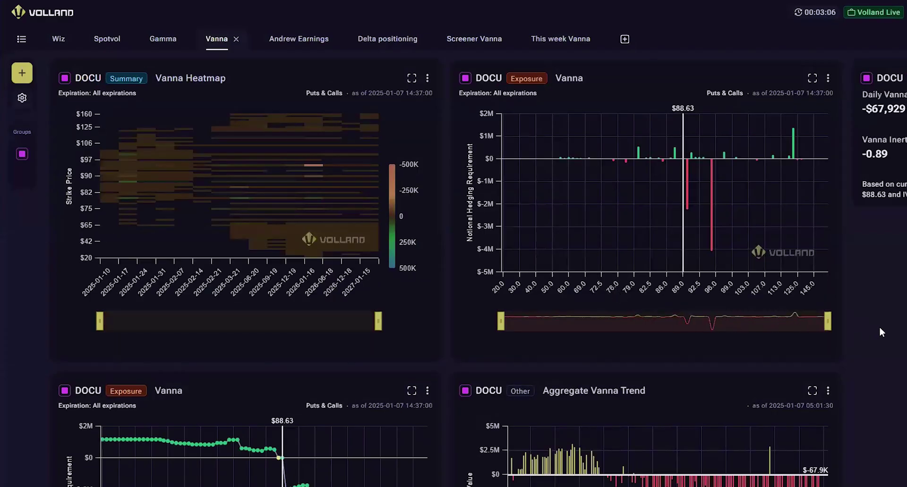
Read the DOCU Vanna exposure bars and scroll down to the Vanna Volatility surface
scroll(879, 326, "down", 5)
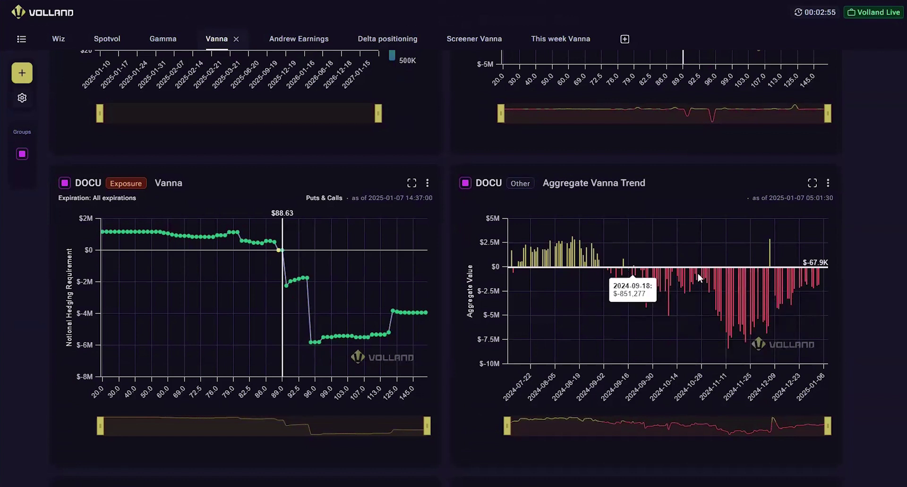
scroll(871, 282, "up", 4)
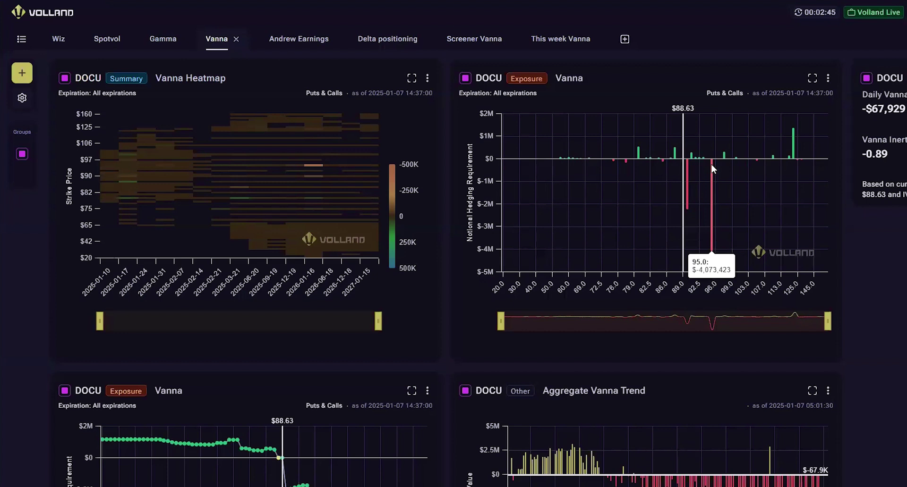
mouse_move(794, 135)
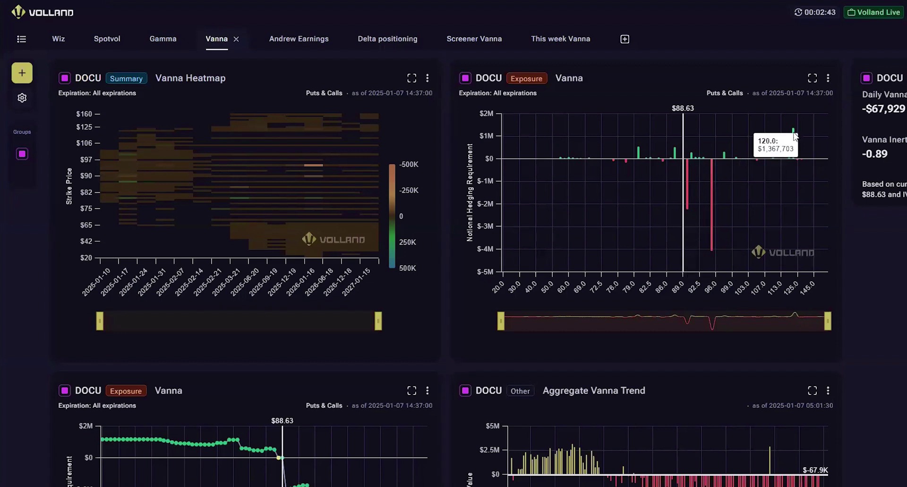
scroll(794, 135, "down", 3)
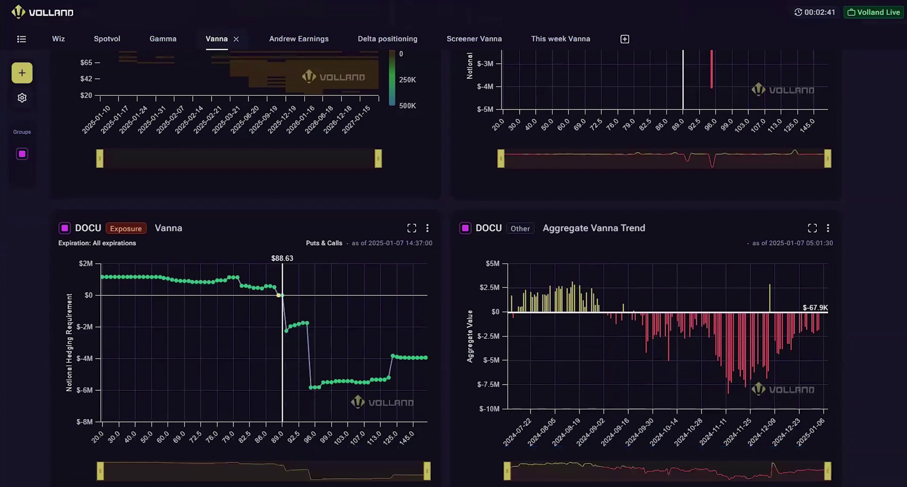
scroll(794, 135, "down", 6)
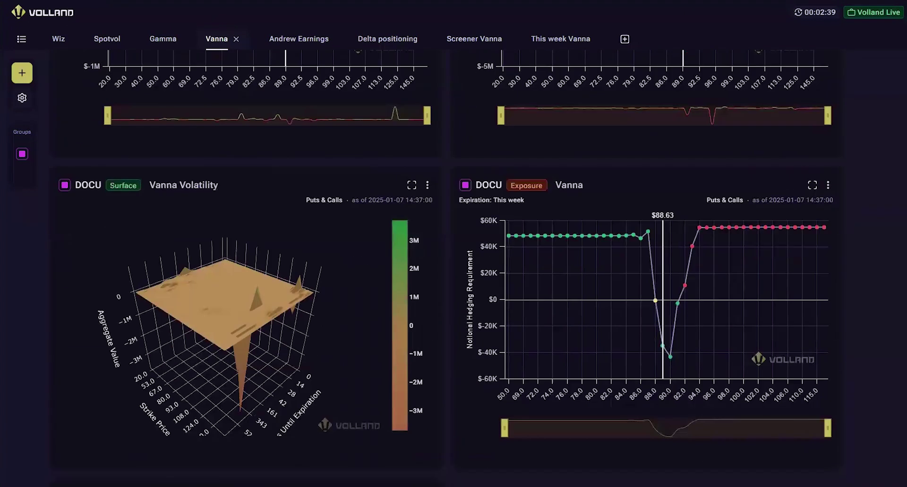
Rotate and zoom the DOCU Vanna Volatility surface to a tilted top view showing Days Until Expiration
mouse_move(237, 334)
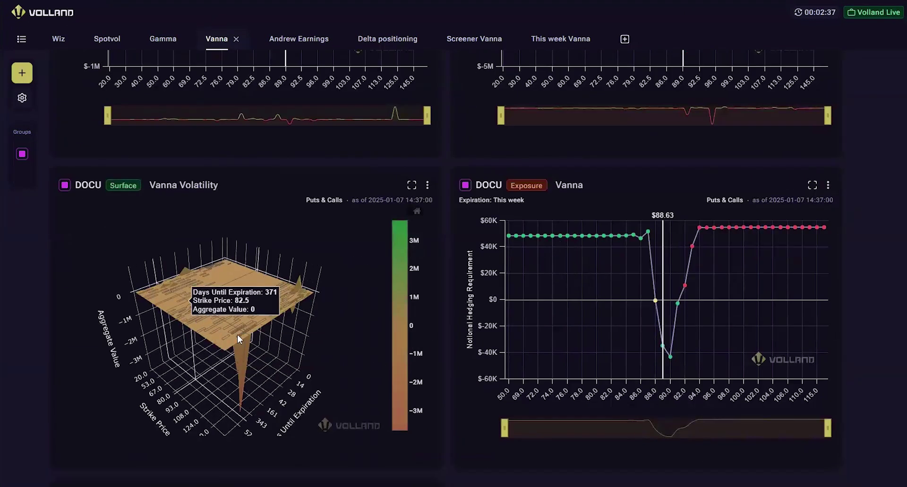
left_click_drag(237, 334, 231, 276)
mouse_move(278, 319)
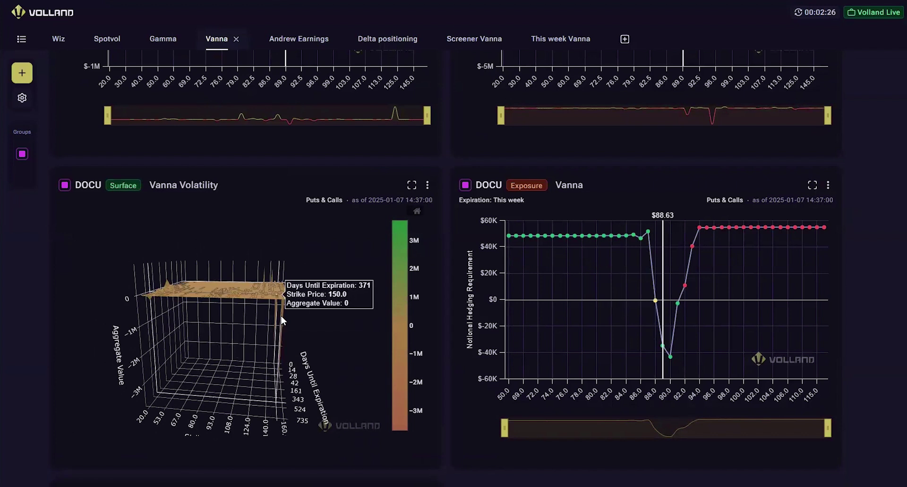
left_click_drag(185, 336, 272, 345)
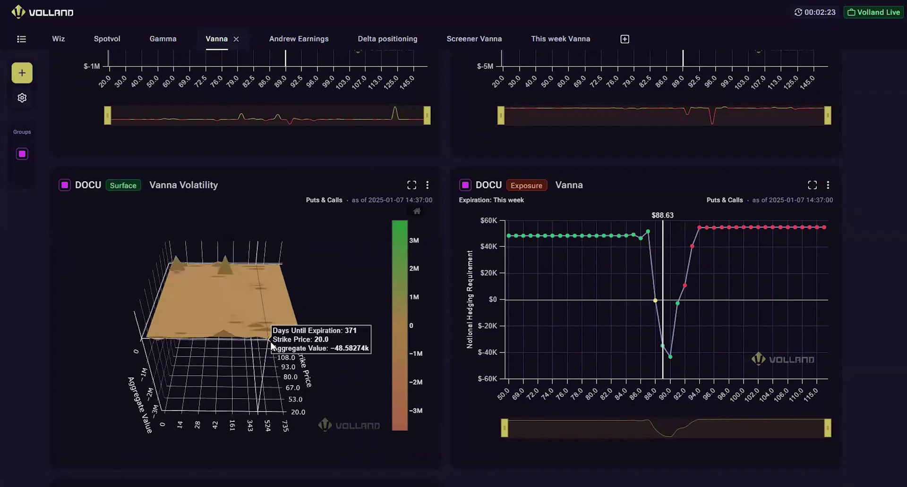
scroll(271, 345, "up", 2)
scroll(267, 344, "down", 3)
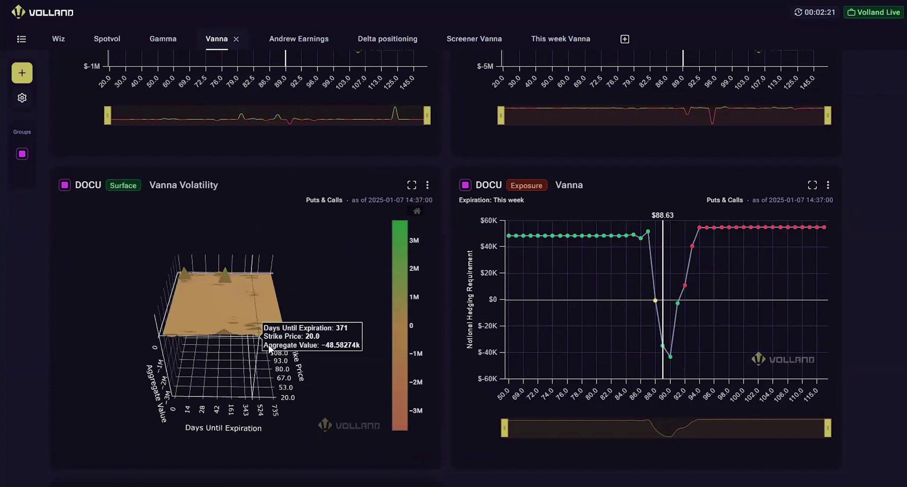
left_click_drag(269, 349, 176, 317)
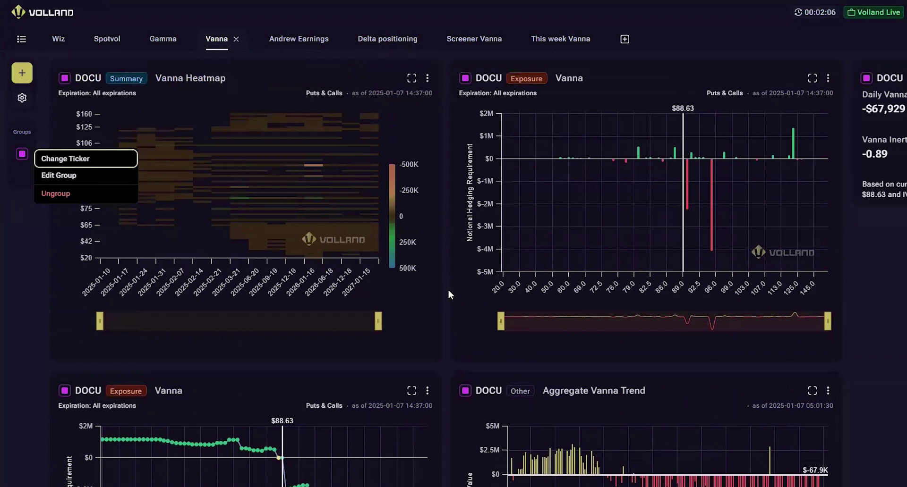
Close the ticker group menu and browse the DOCU Vanna exposure and Aggregate Vanna Trend charts
scroll(447, 289, "down", 6)
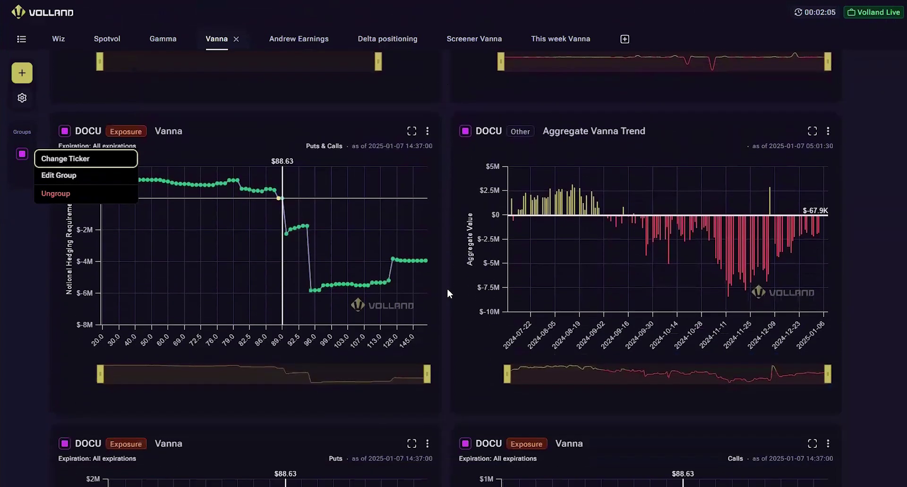
left_click(447, 277)
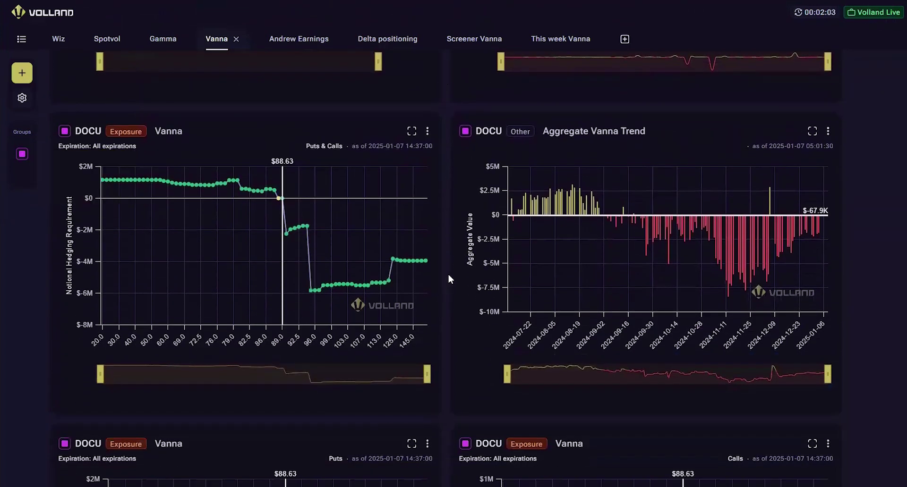
mouse_move(818, 218)
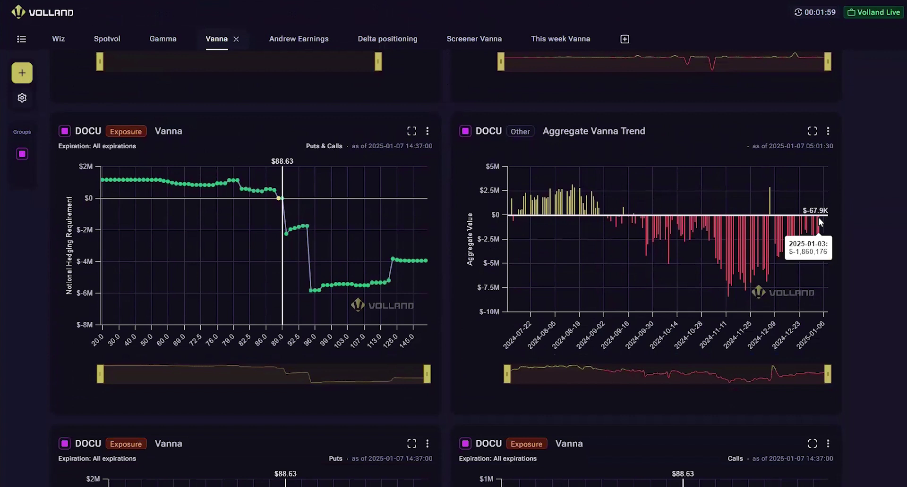
scroll(873, 243, "up", 5)
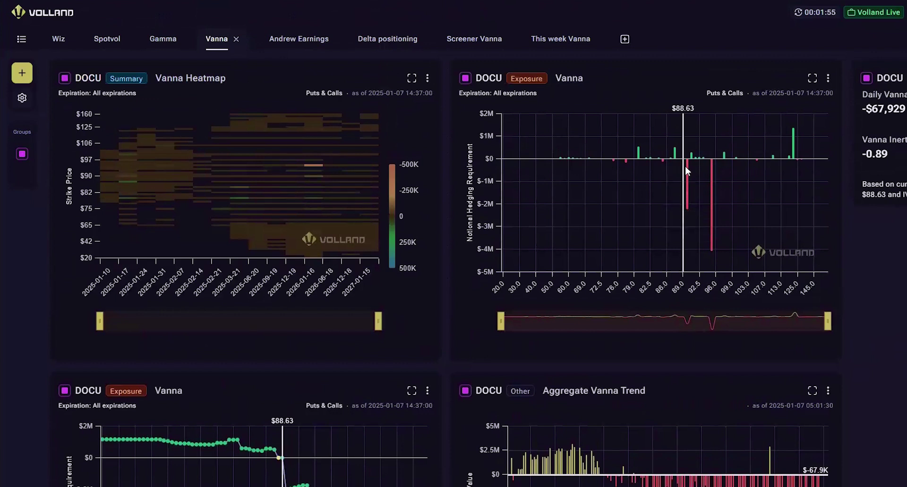
mouse_move(692, 157)
scroll(886, 270, "down", 6)
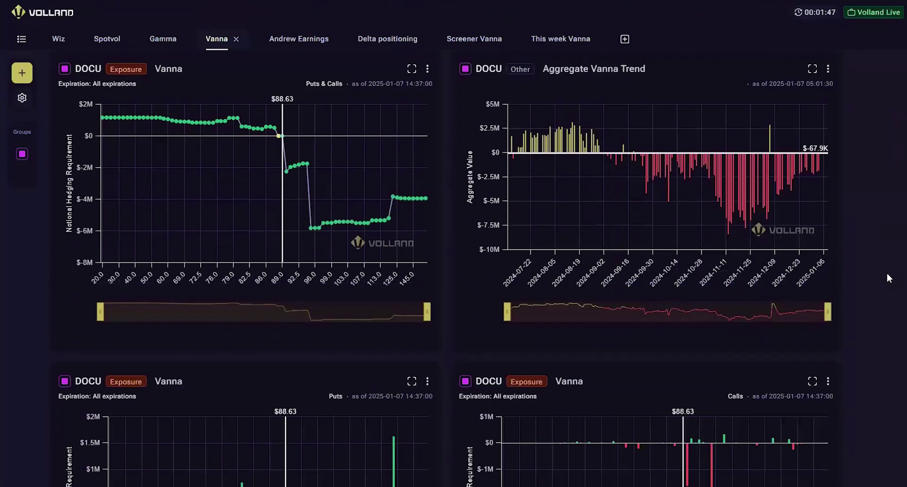
scroll(889, 283, "up", 7)
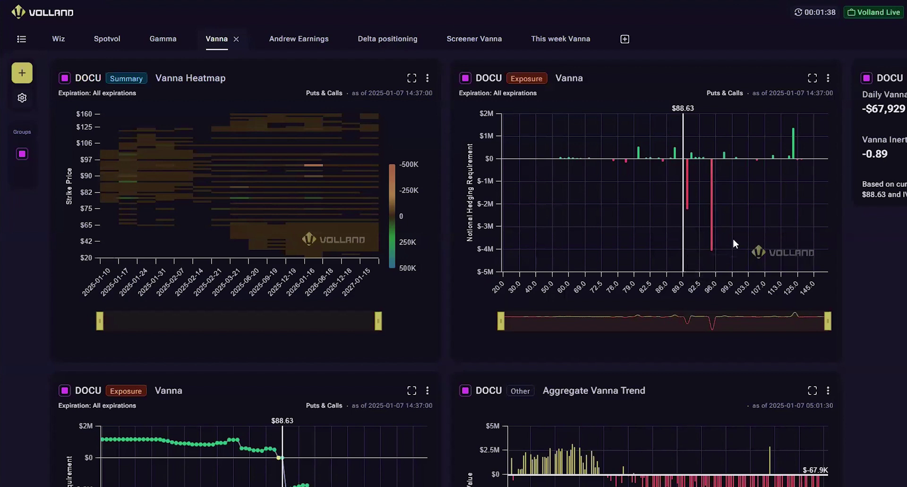
scroll(732, 240, "down", 4)
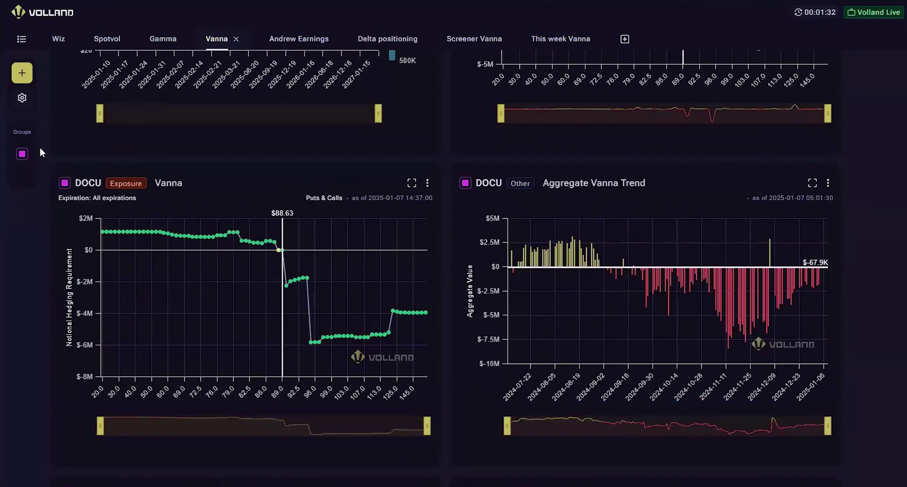
Change the widget group's ticker from DOCU to XBI
left_click(18, 156)
left_click(455, 243)
left_click(380, 278)
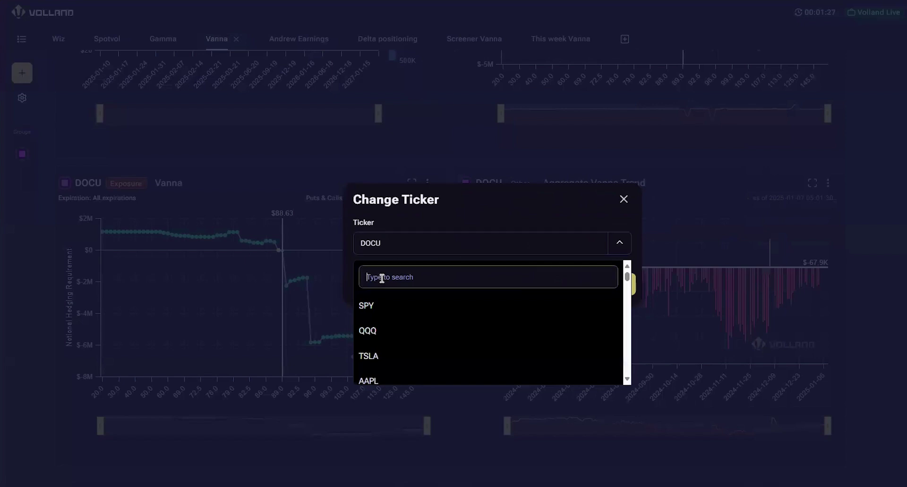
type("xbi")
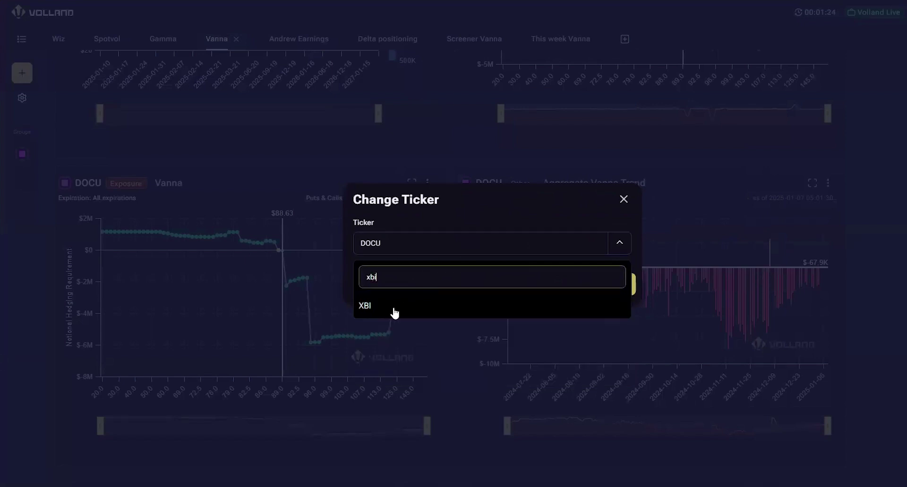
left_click(395, 307)
left_click(611, 284)
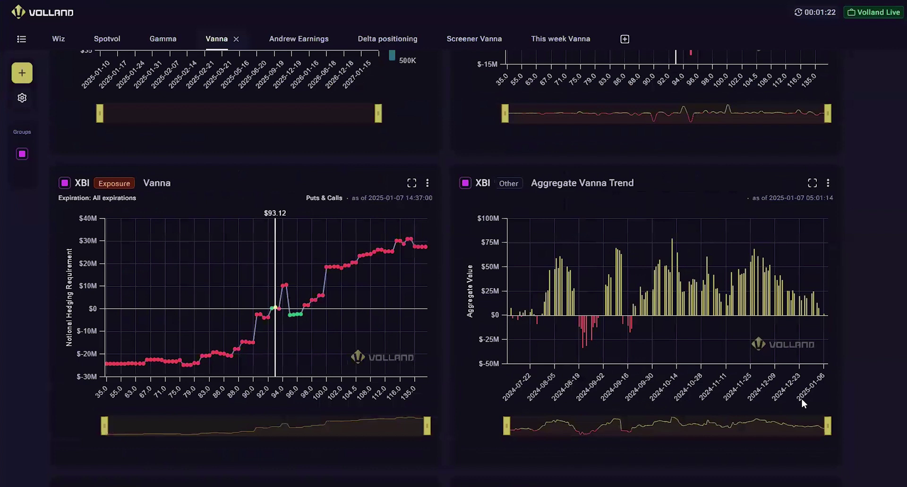
Zoom the XBI Aggregate Vanna Trend to its last three months, then restore the full range
mouse_move(625, 318)
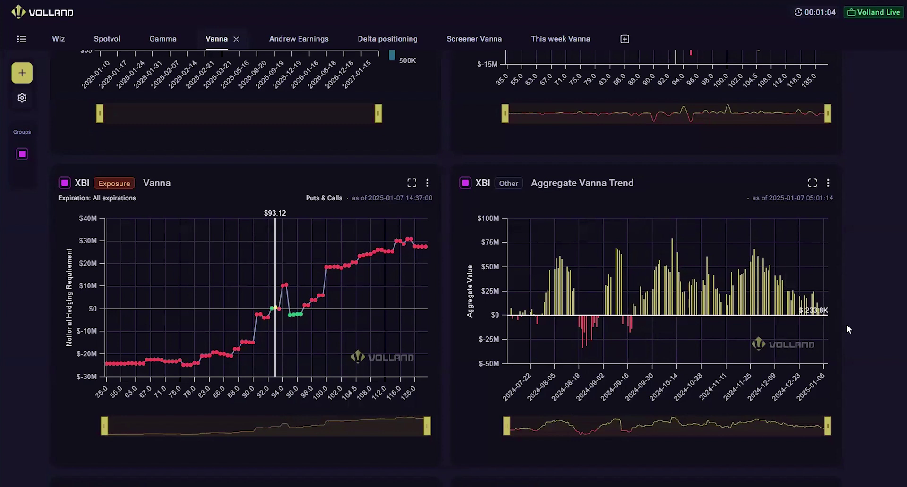
left_click_drag(826, 324, 646, 312)
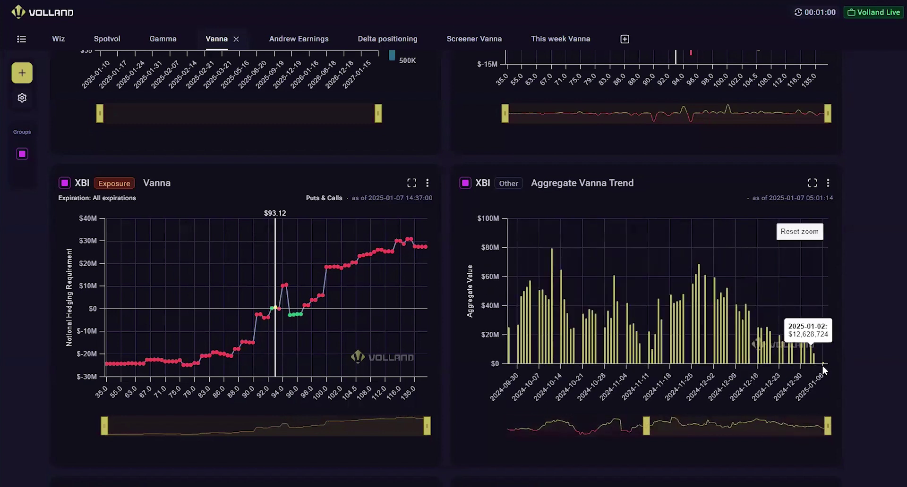
double_click(795, 333)
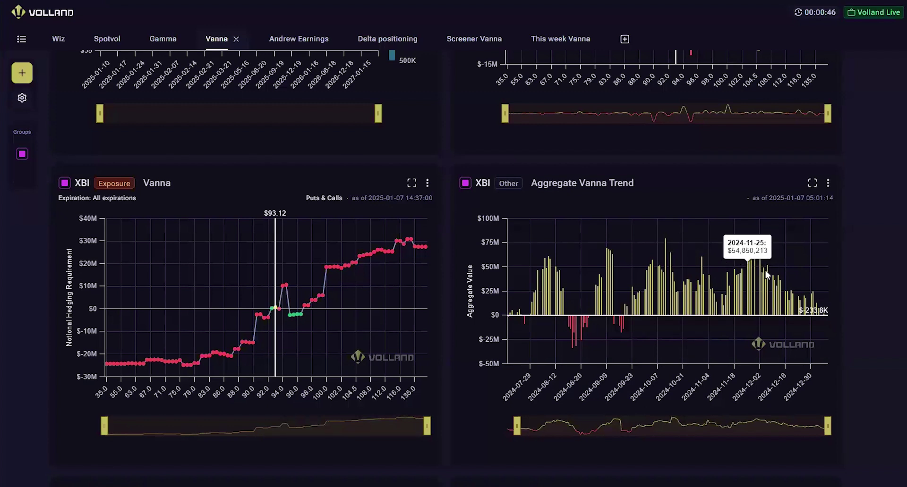
scroll(855, 339, "down", 3)
scroll(856, 339, "down", 5)
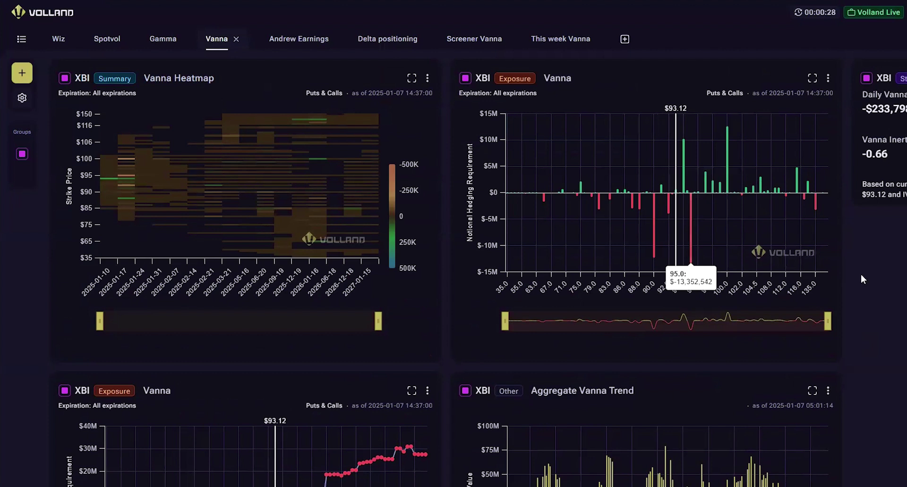
Change the widget group's ticker from XBI to BILI
left_click(21, 154)
left_click(74, 160)
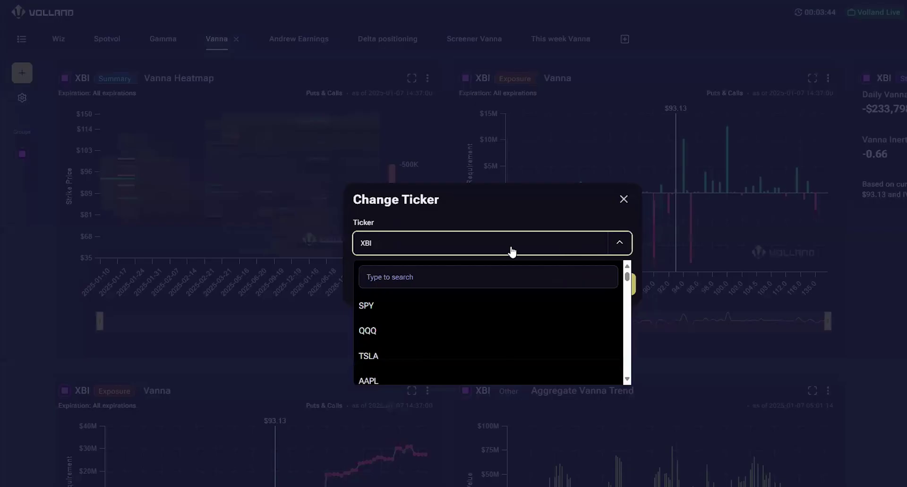
left_click(399, 276)
type("bili")
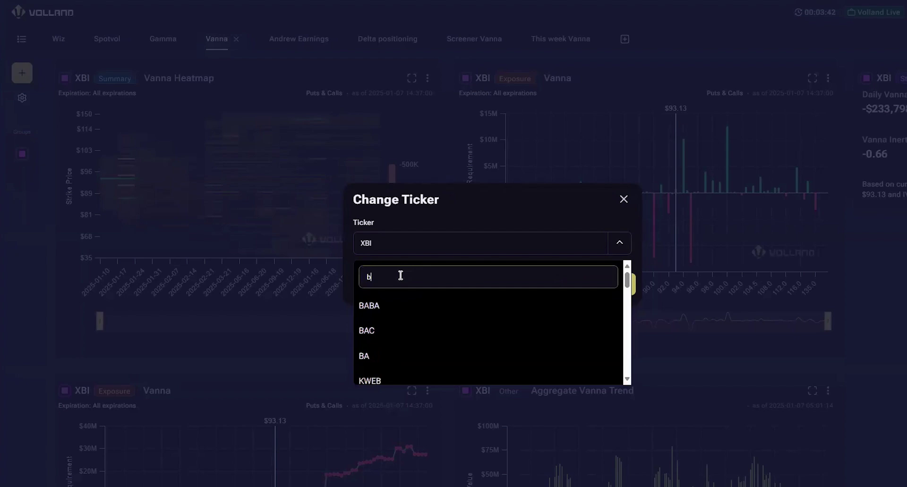
left_click(364, 305)
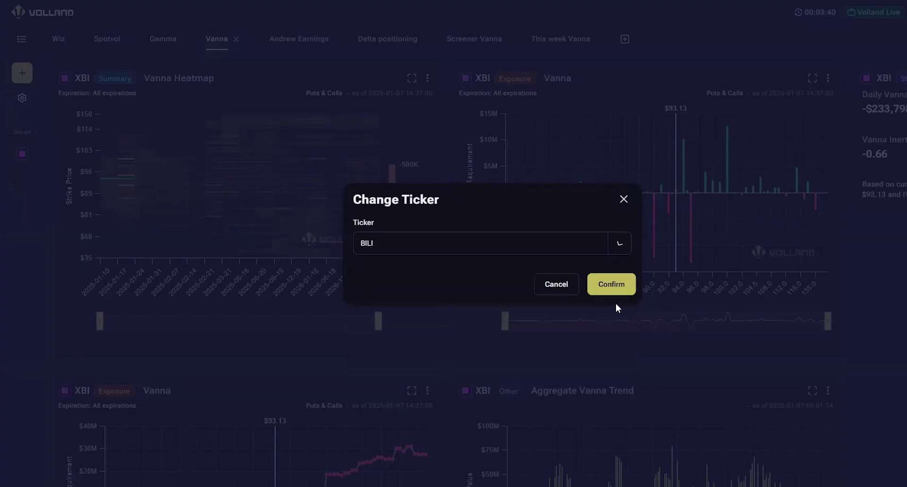
left_click(612, 286)
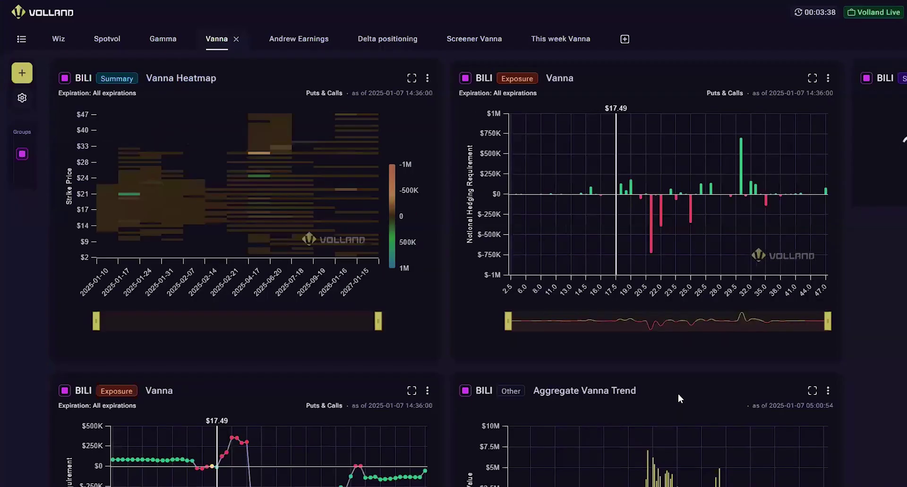
Scroll through the BILI Vanna charts to review their values
scroll(678, 393, "down", 3)
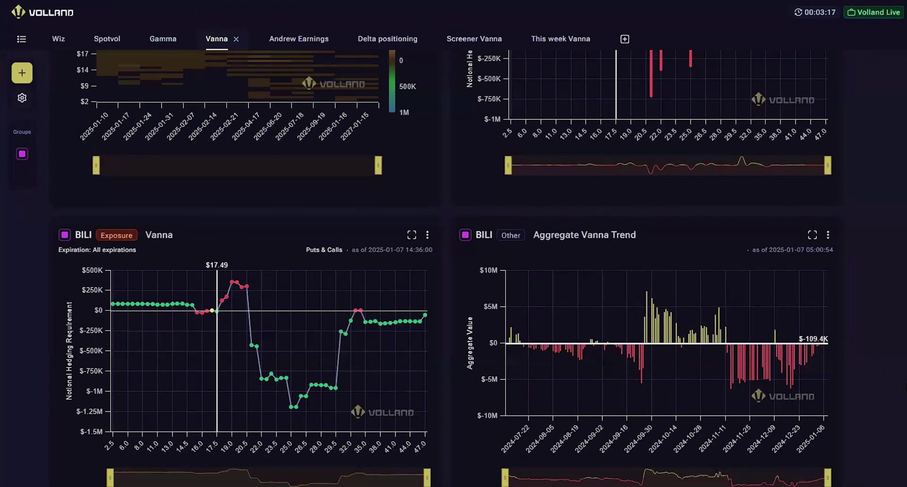
scroll(112, 356, "up", 2)
scroll(111, 356, "down", 1)
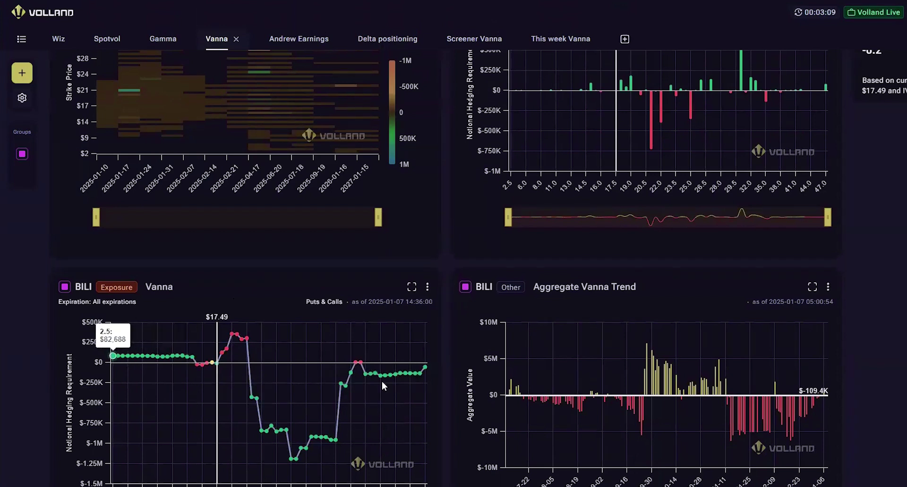
scroll(394, 347, "down", 3)
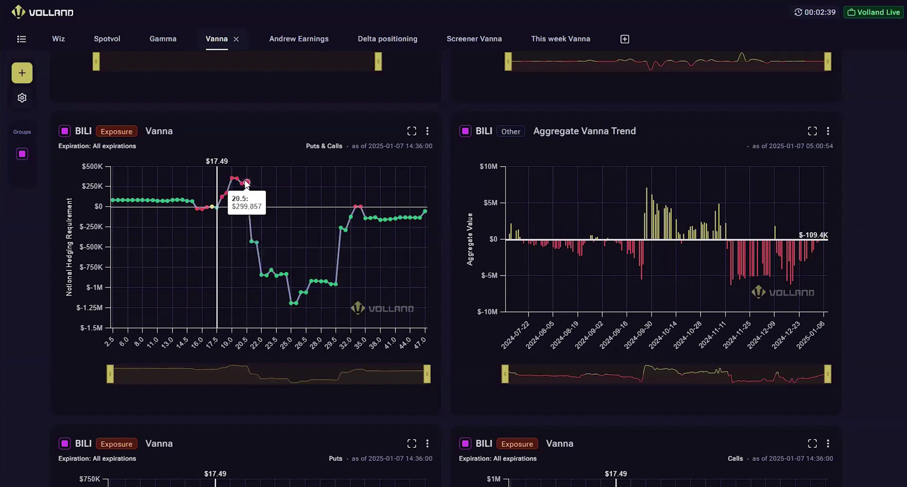
scroll(405, 184, "up", 2)
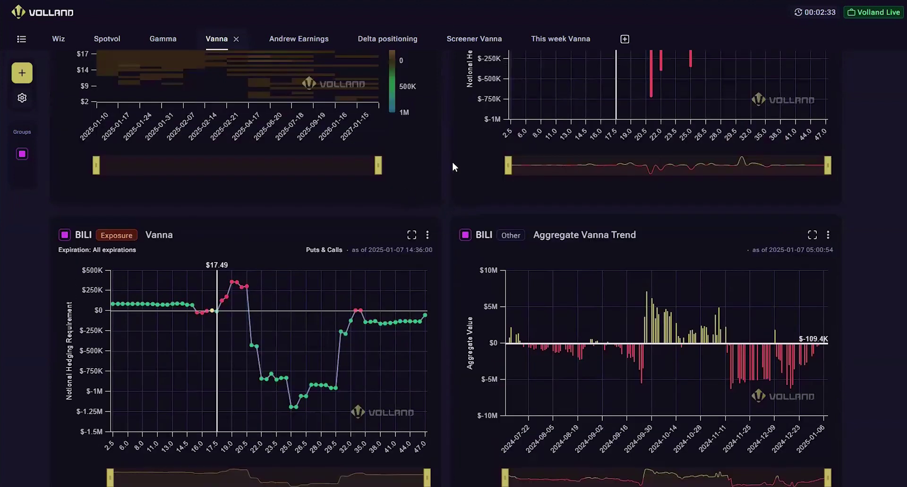
scroll(452, 166, "up", 4)
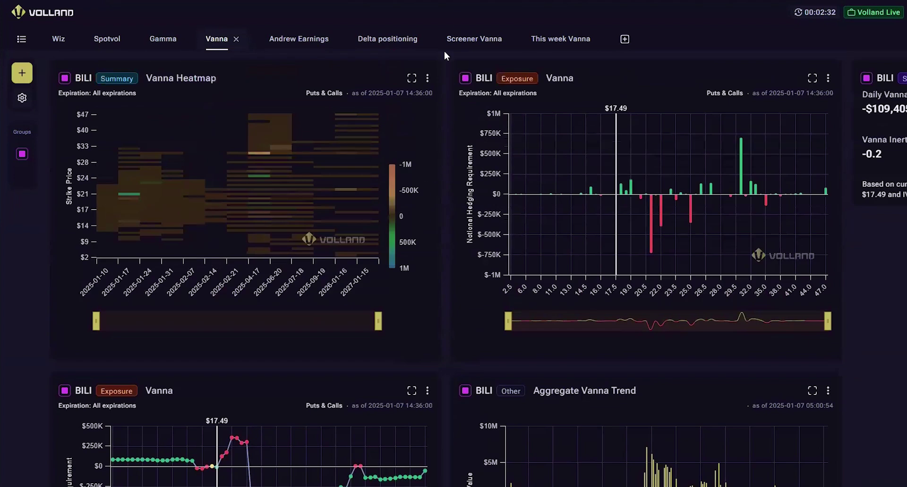
Return to the Screener Vanna dashboard to view the MRO-led top-25 ranking
left_click(472, 38)
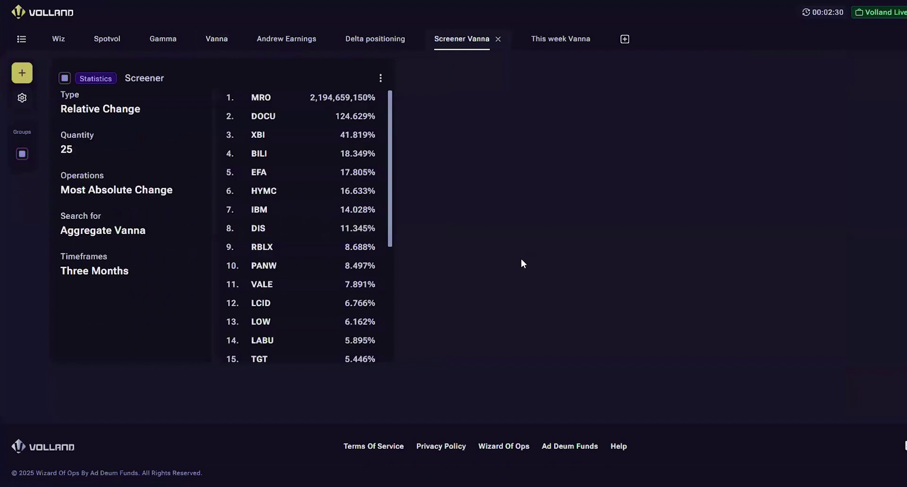